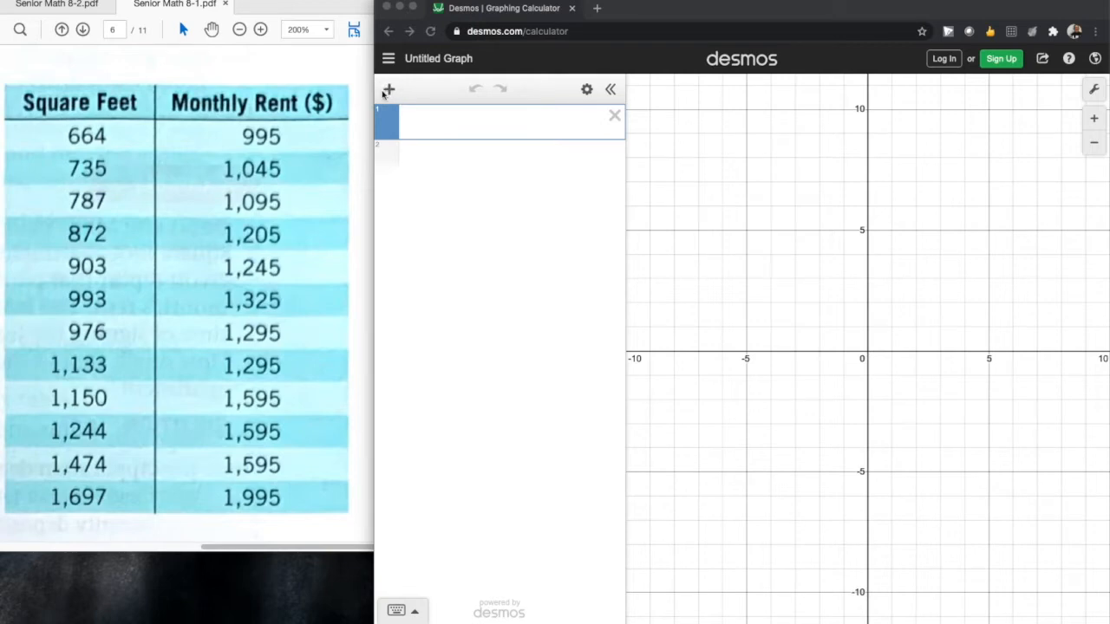
# Step: Add a table and fill its x1 column with 664, 735, 787, 872, 903, 993, 976, 1133, 1150, 1244, 1474 and 1697
pyautogui.click(390, 89)
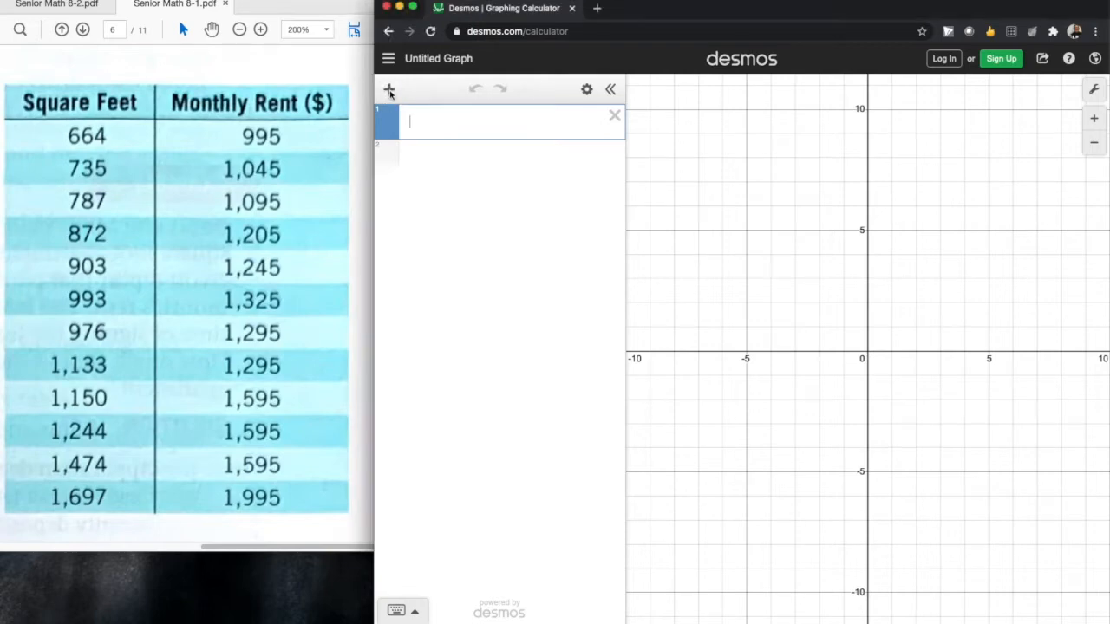
pyautogui.click(390, 91)
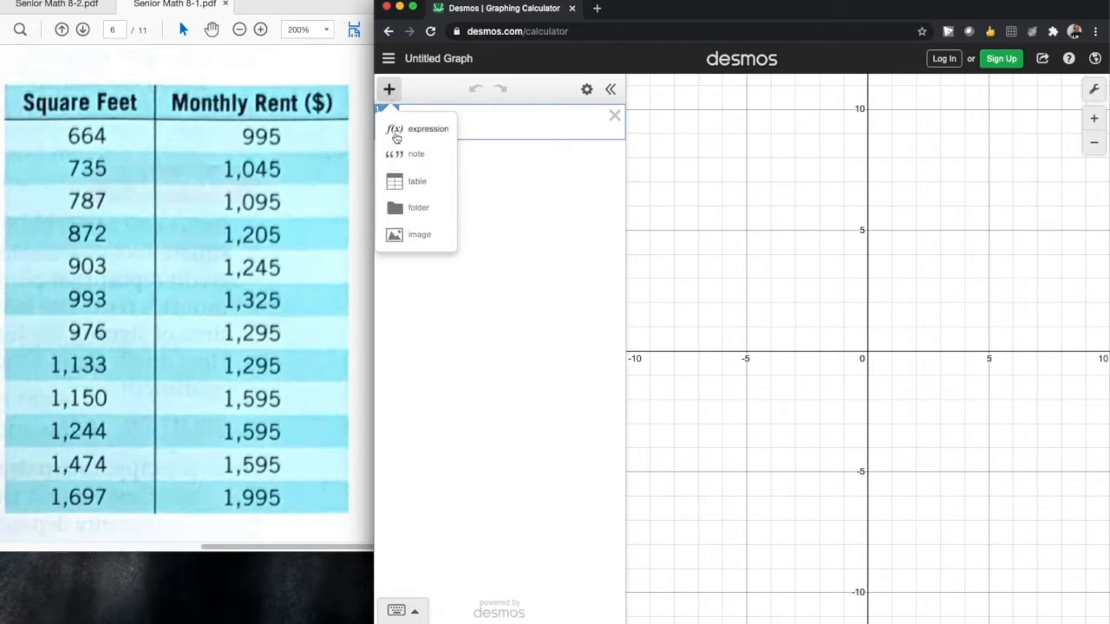
pyautogui.click(397, 182)
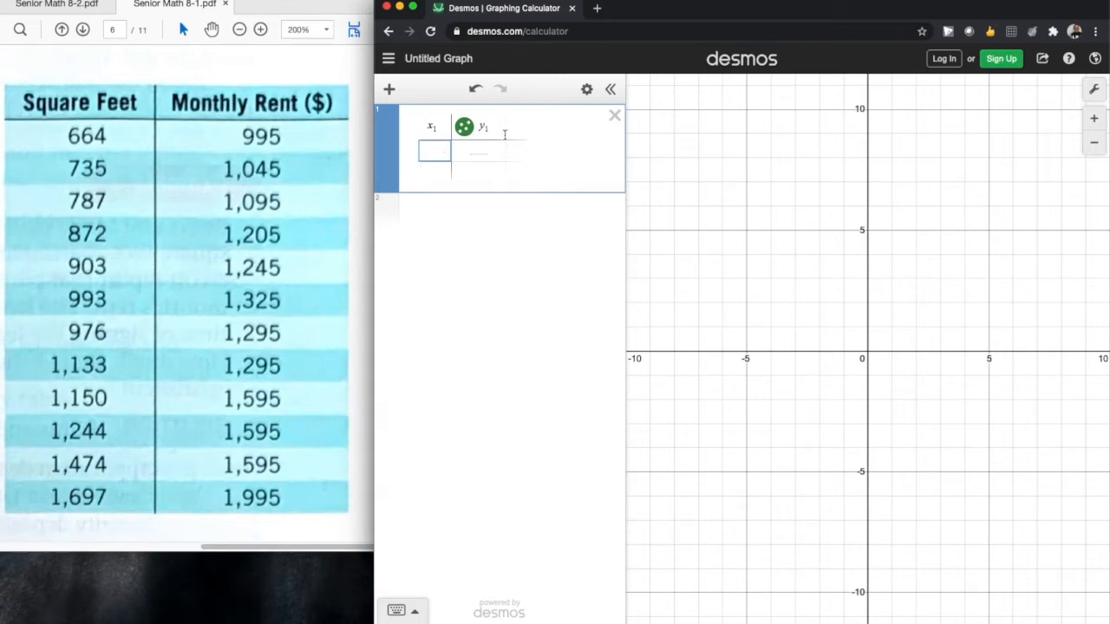
pyautogui.write('664')
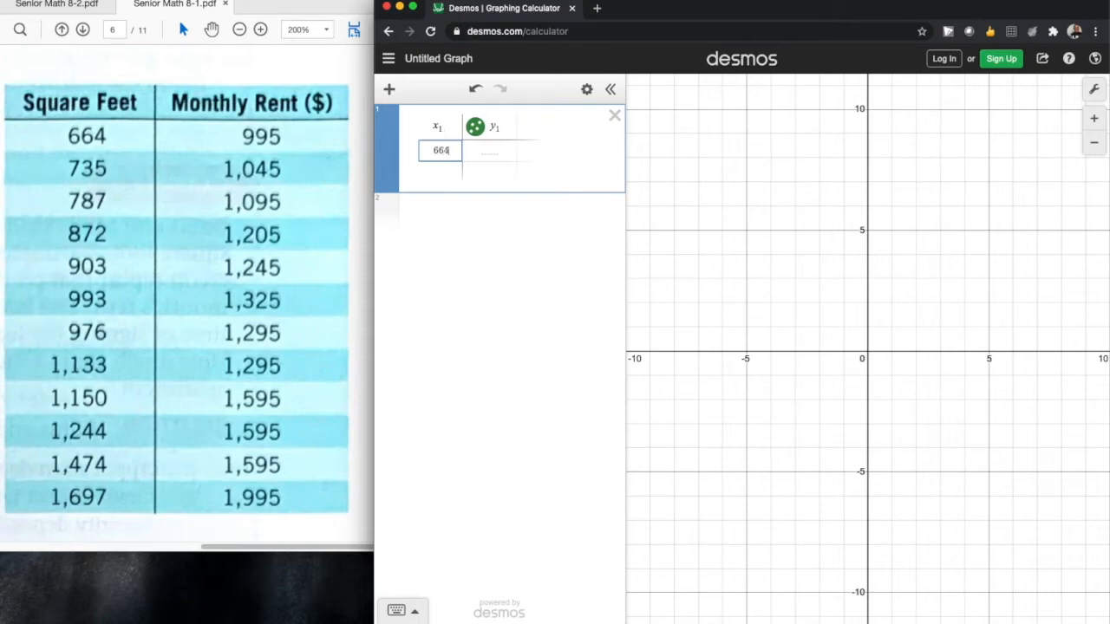
pyautogui.press('Return')
pyautogui.write('735')
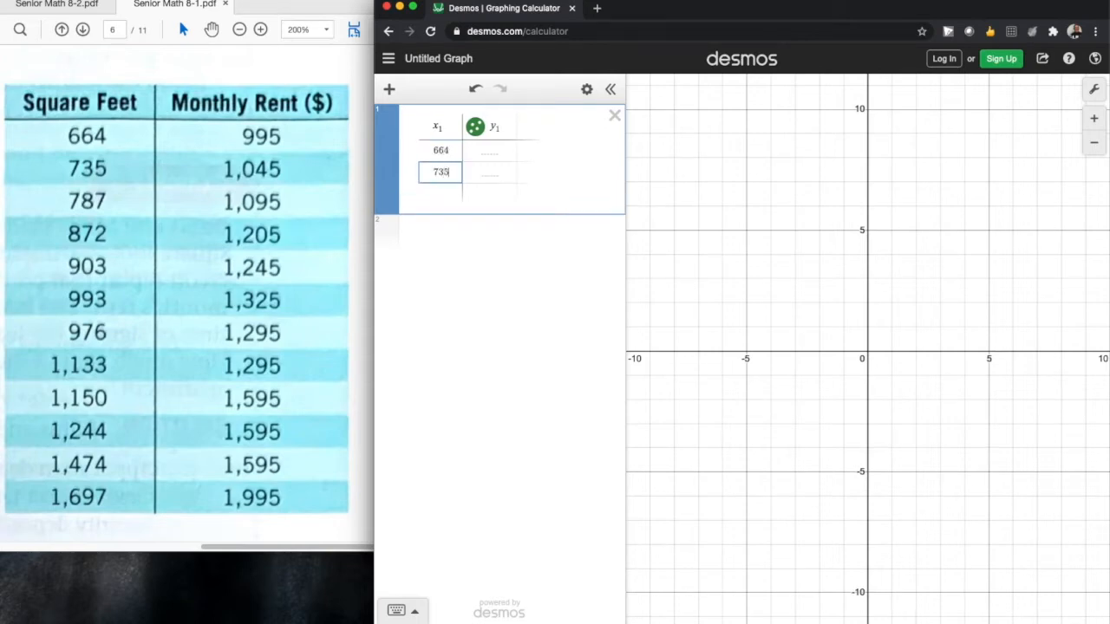
pyautogui.press('Return')
pyautogui.write('787 872 903 993 976 1133 1150 1244 1474 1697')
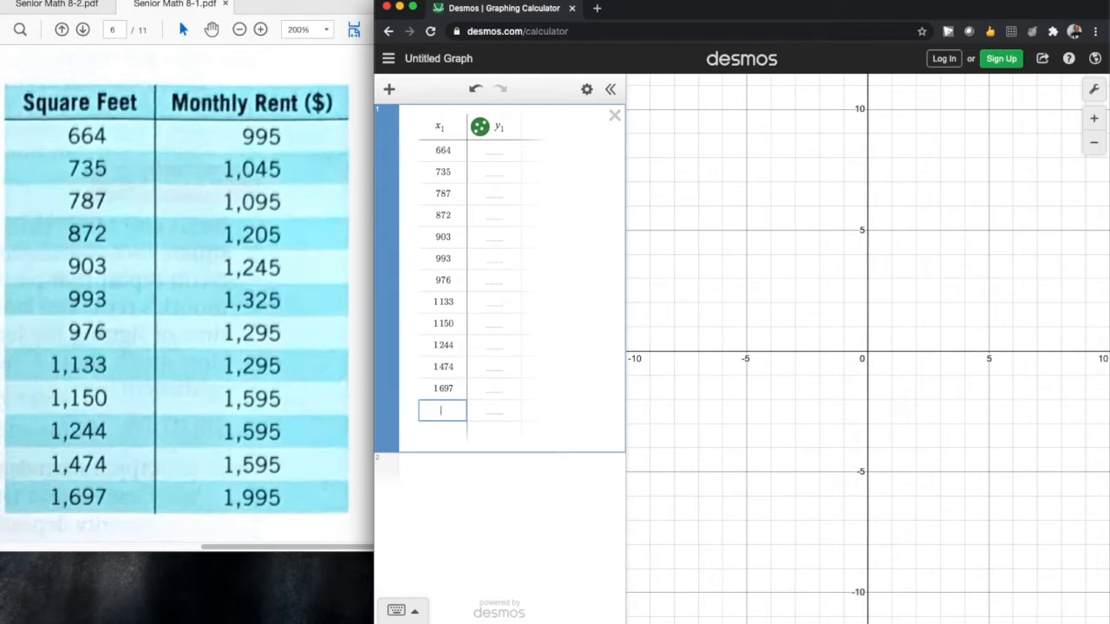
# Step: Fill the table's y1 column with 995, 1045, 1095, 1205, 1245, 1325, 1295, 1295, 1595, 1595, 1595 and 1995
pyautogui.click(490, 150)
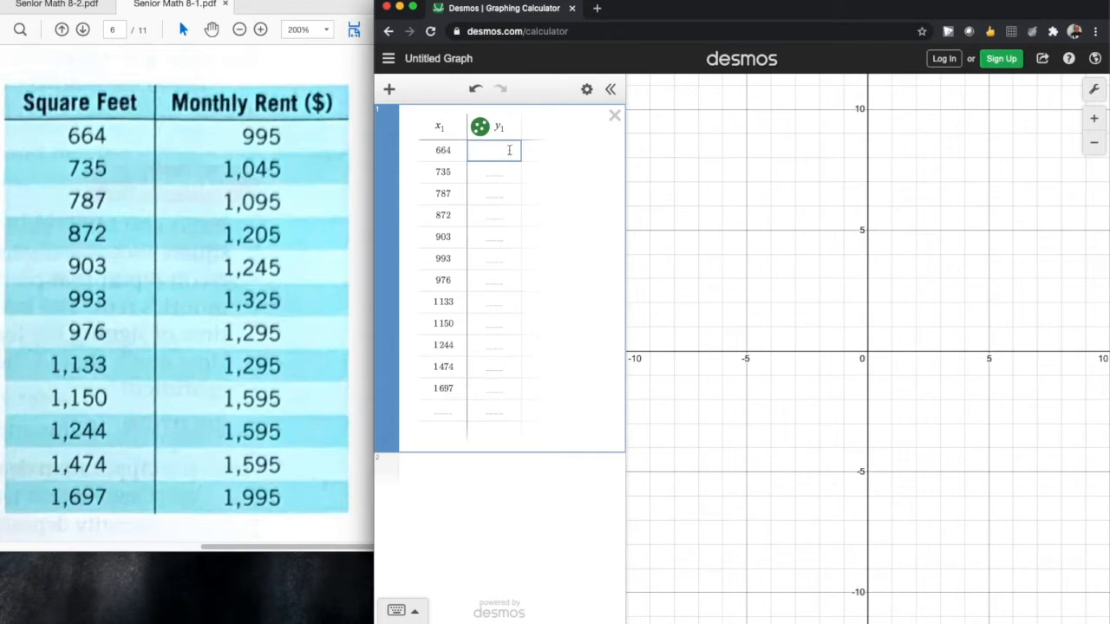
pyautogui.write('995')
pyautogui.press('Return')
pyautogui.write('1045')
pyautogui.press('Return')
pyautogui.write('109')
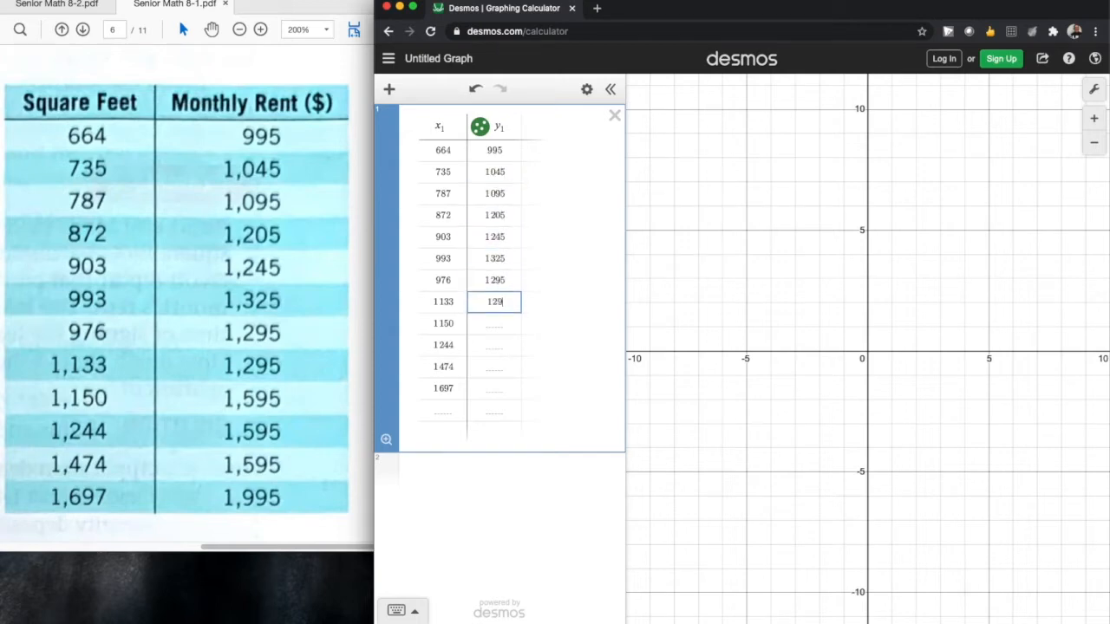
pyautogui.write('5 1595 1595 1595 1995')
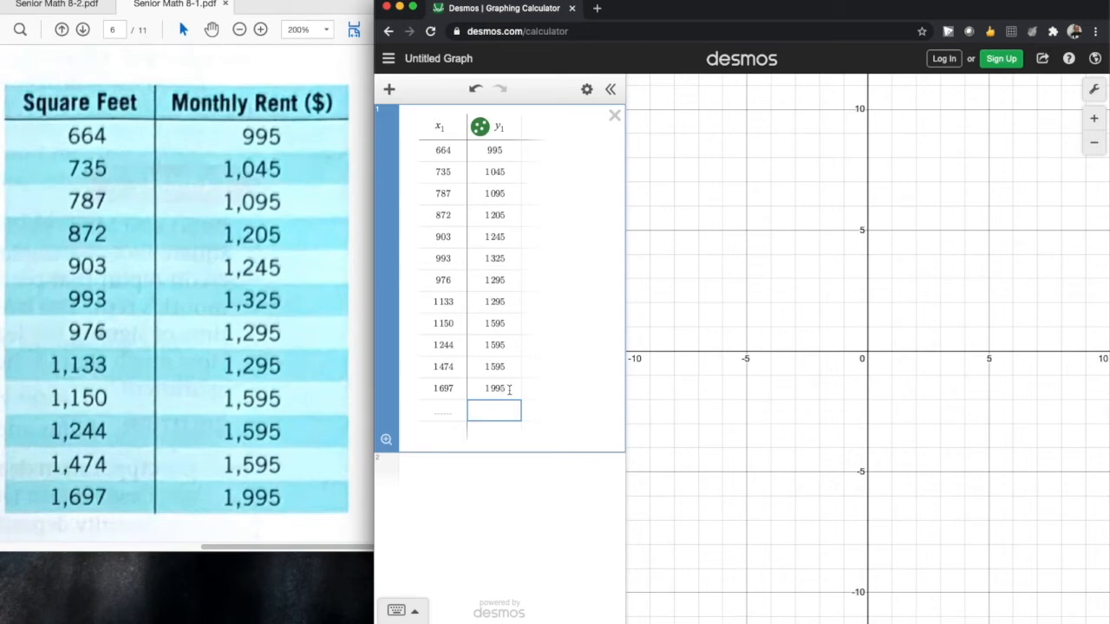
# Step: Set the graph's x-axis range from 650 to 1700 in the graph settings
pyautogui.click(1096, 91)
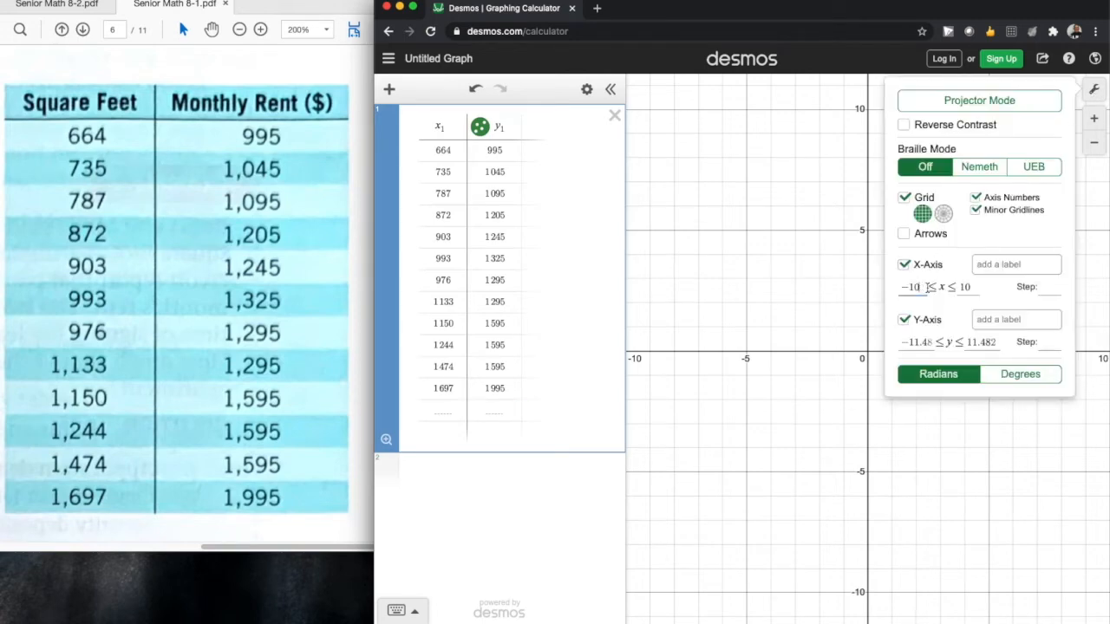
pyautogui.press('BackSpace')
pyautogui.press('BackSpace')
pyautogui.press('BackSpace')
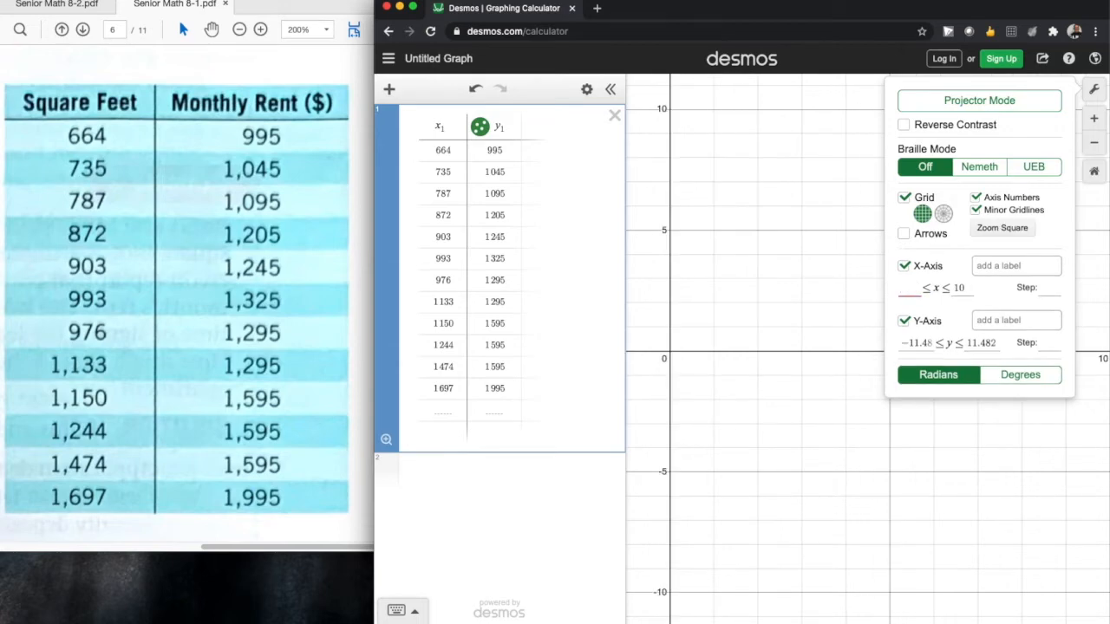
pyautogui.write('650')
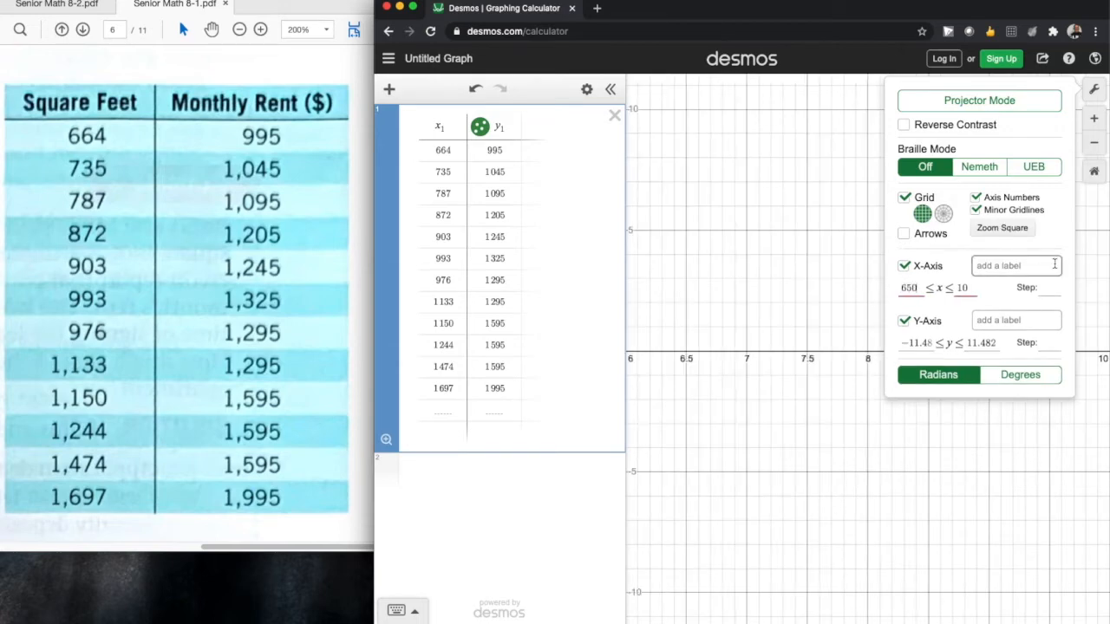
pyautogui.click(964, 289)
pyautogui.press('BackSpace')
pyautogui.press('BackSpace')
pyautogui.write('1700')
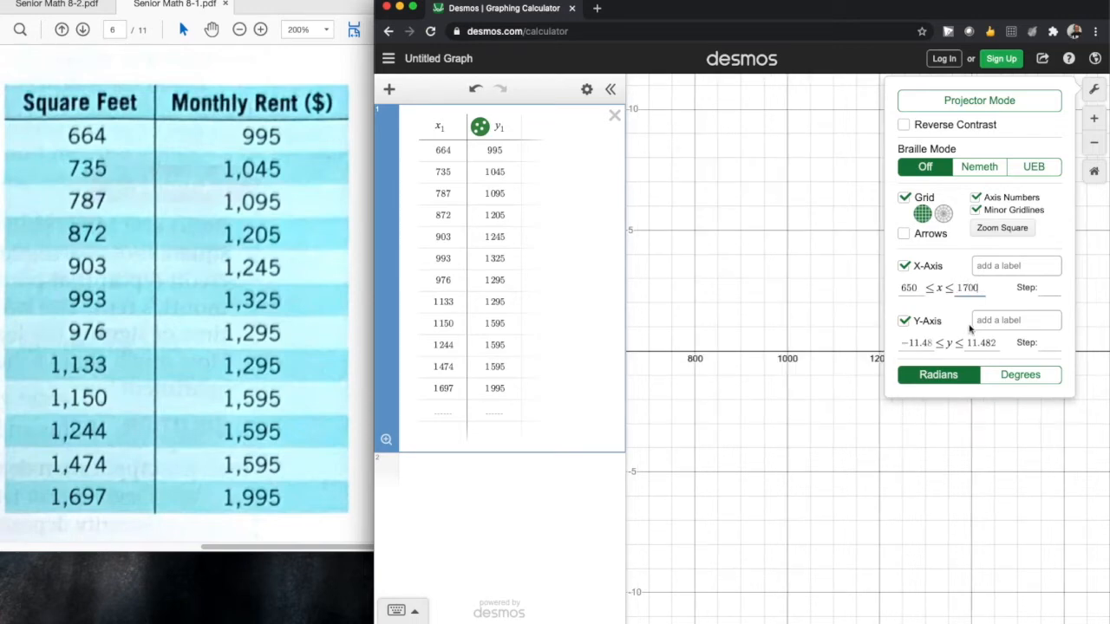
# Step: Set the y-axis range from 950 to 2000 and close the graph settings
pyautogui.click(929, 340)
pyautogui.moveTo(933, 343); pyautogui.dragTo(911, 343)
pyautogui.click(934, 344)
pyautogui.moveTo(934, 344); pyautogui.dragTo(889, 349)
pyautogui.write('950')
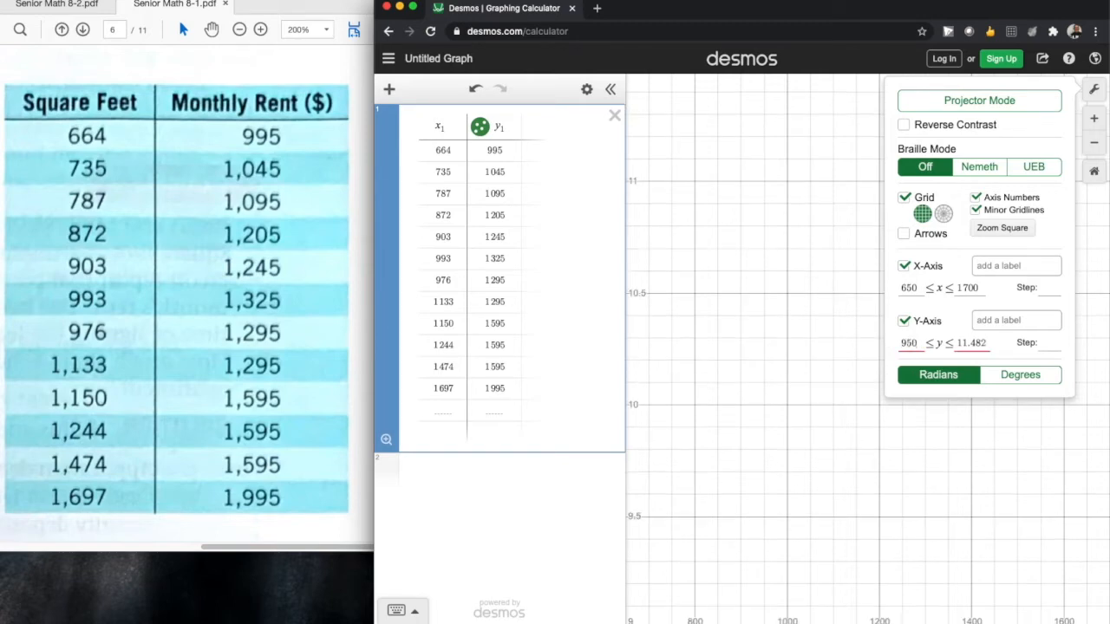
pyautogui.moveTo(988, 343); pyautogui.dragTo(949, 346)
pyautogui.write('2000')
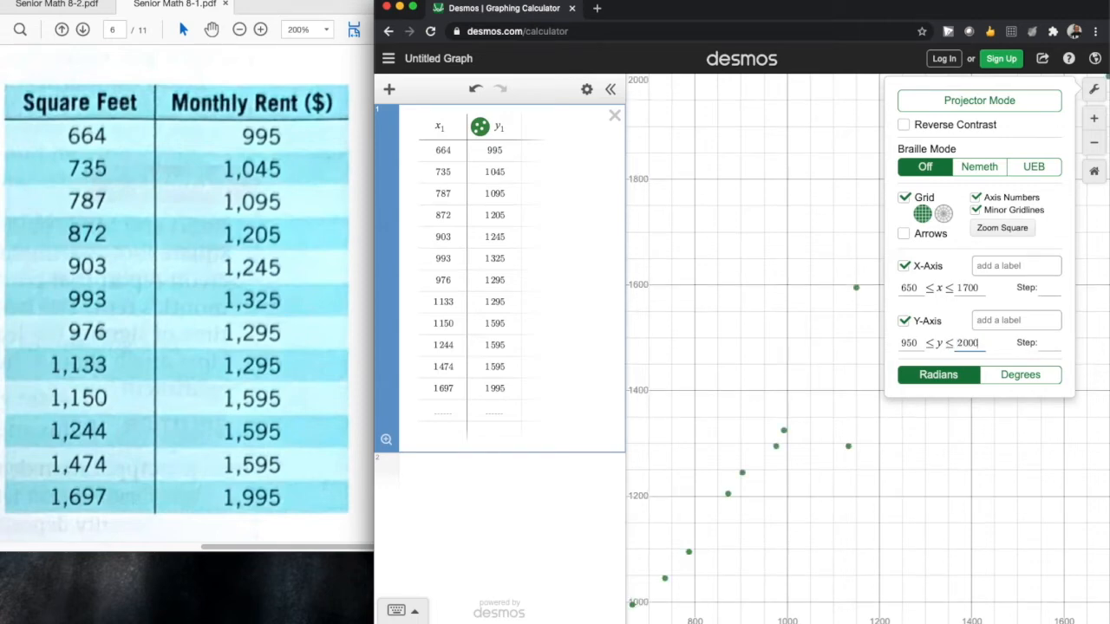
pyautogui.click(977, 453)
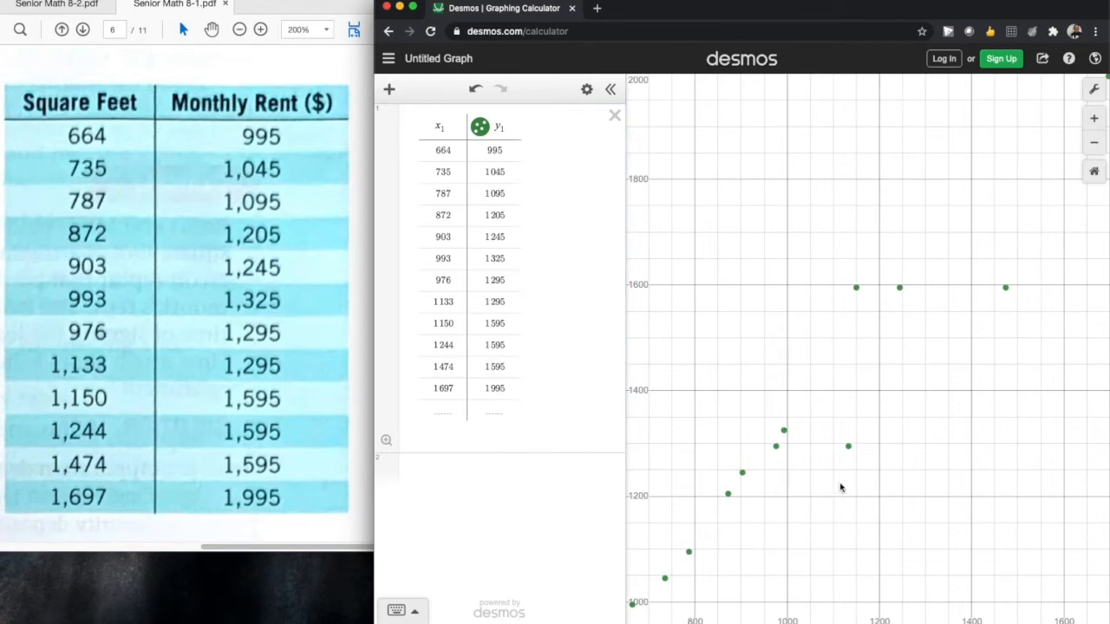
# Step: Display the coordinates of the plotted points for 1133 and 1150 square feet
pyautogui.moveTo(850, 448)
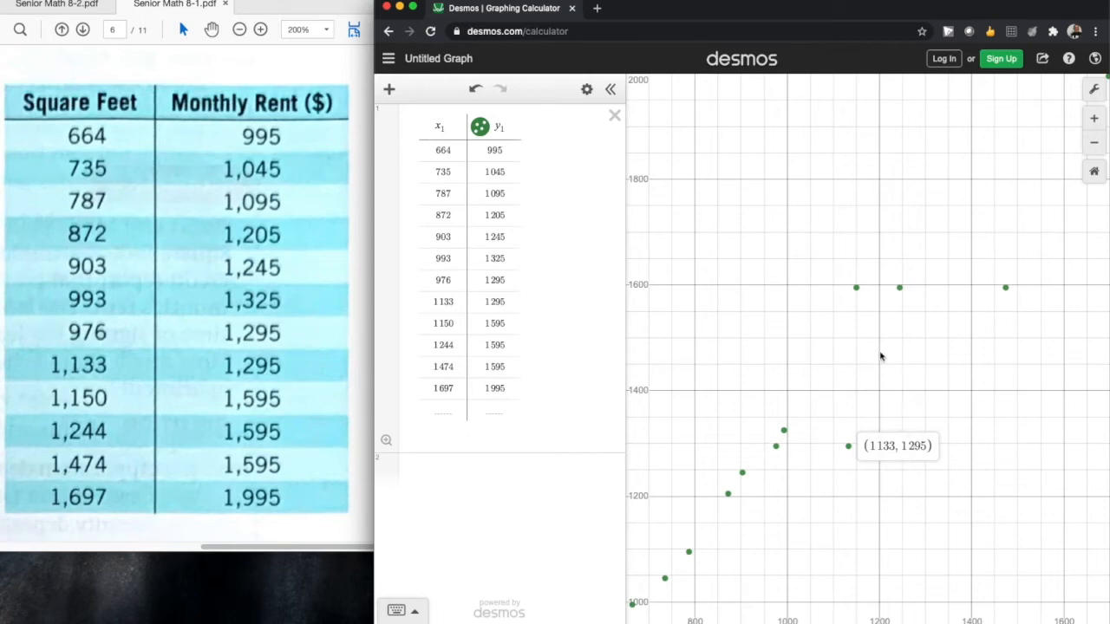
pyautogui.click(857, 290)
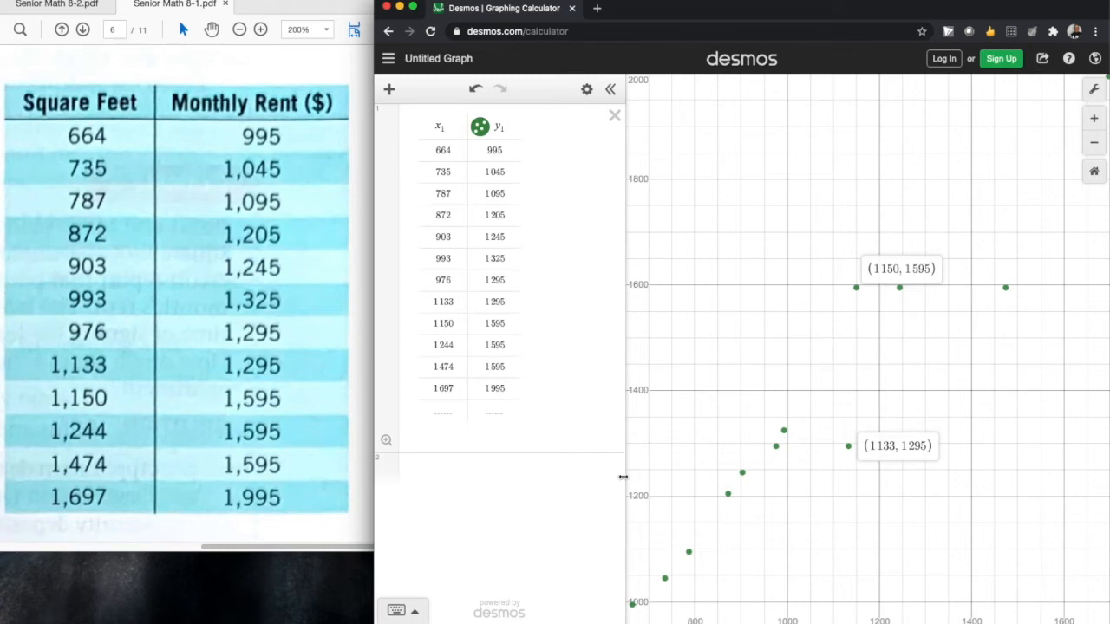
# Step: Fit a linear regression to the table data with the expression y1 ~ mx1 + b below the table
pyautogui.click(519, 469)
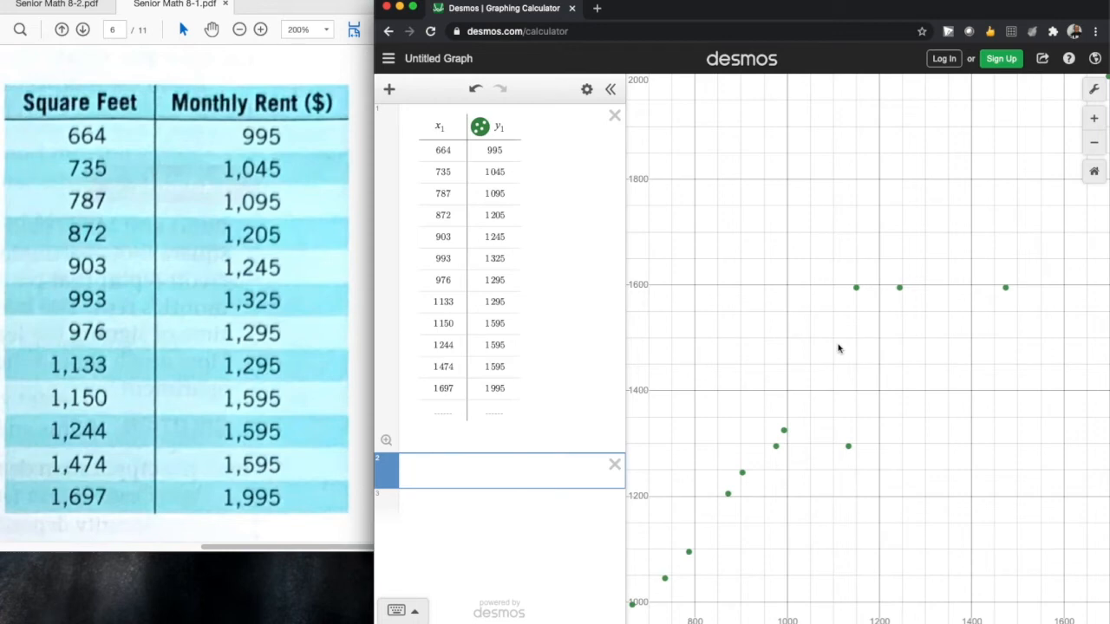
pyautogui.write('y1')
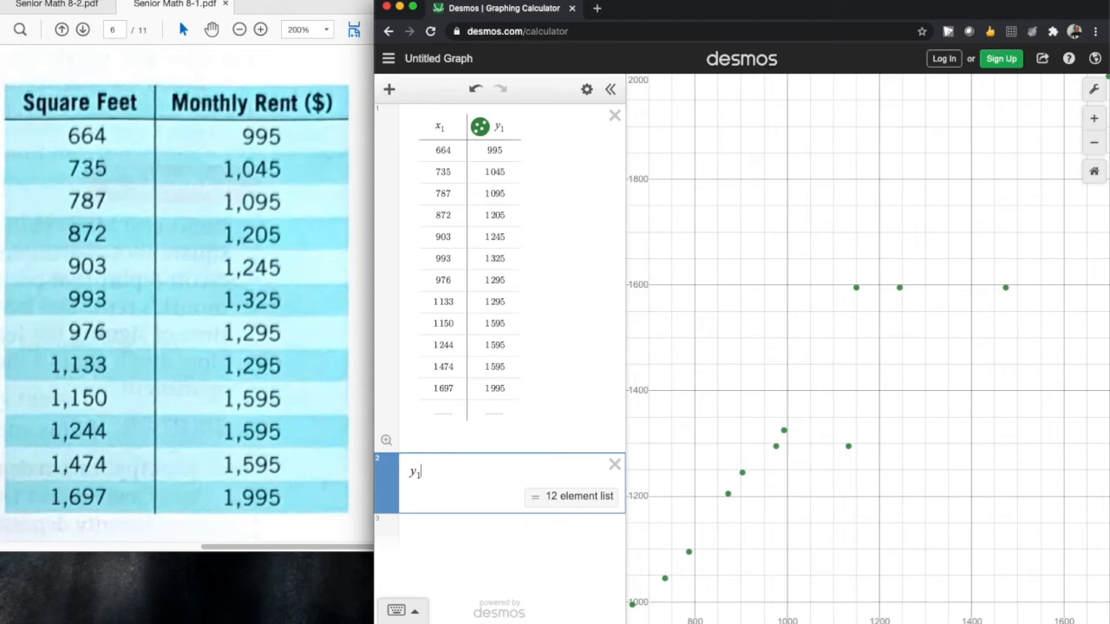
pyautogui.write('~')
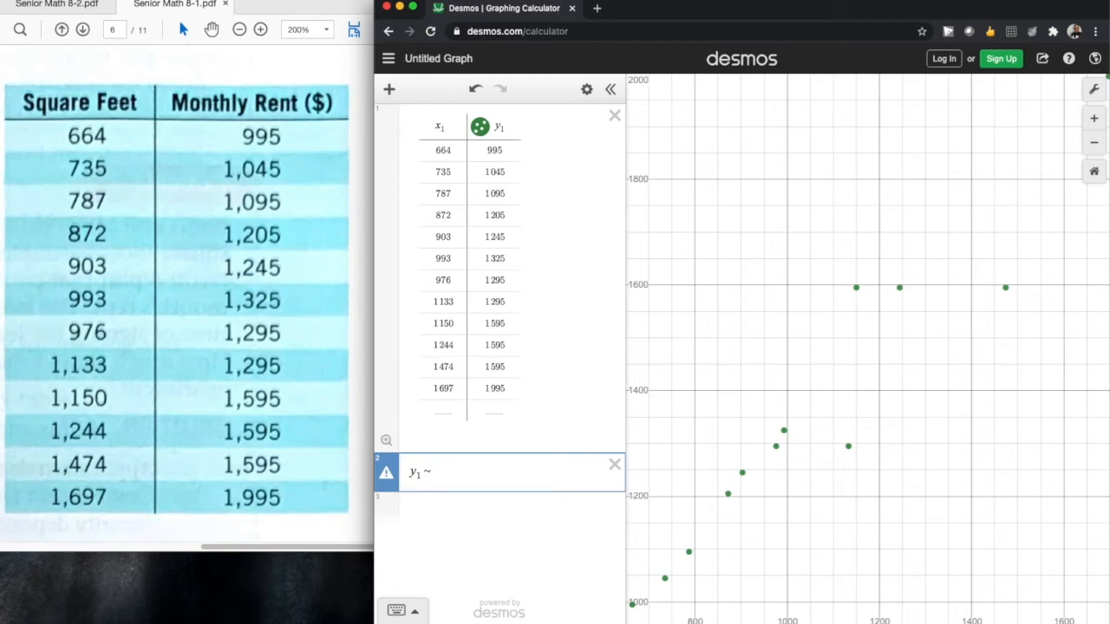
pyautogui.write('m')
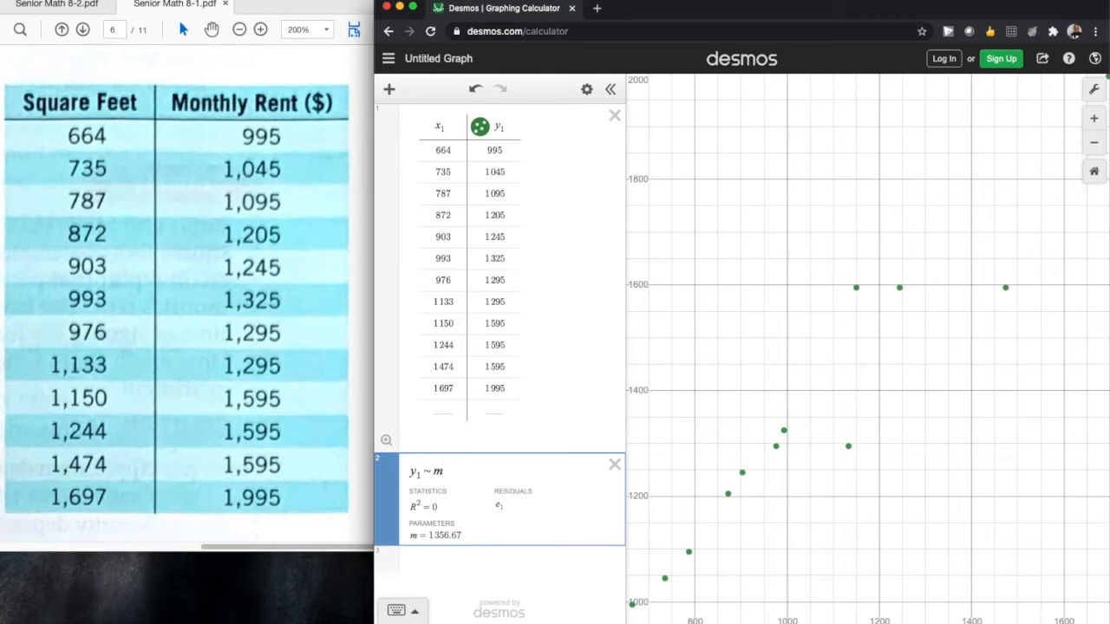
pyautogui.write('x1')
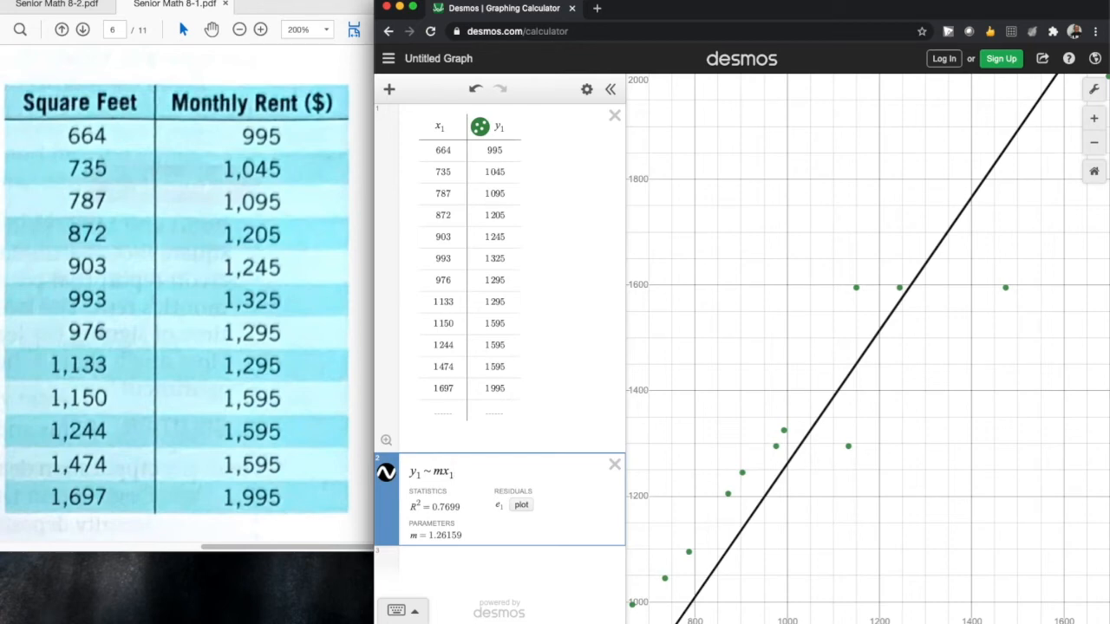
pyautogui.write('+ ')
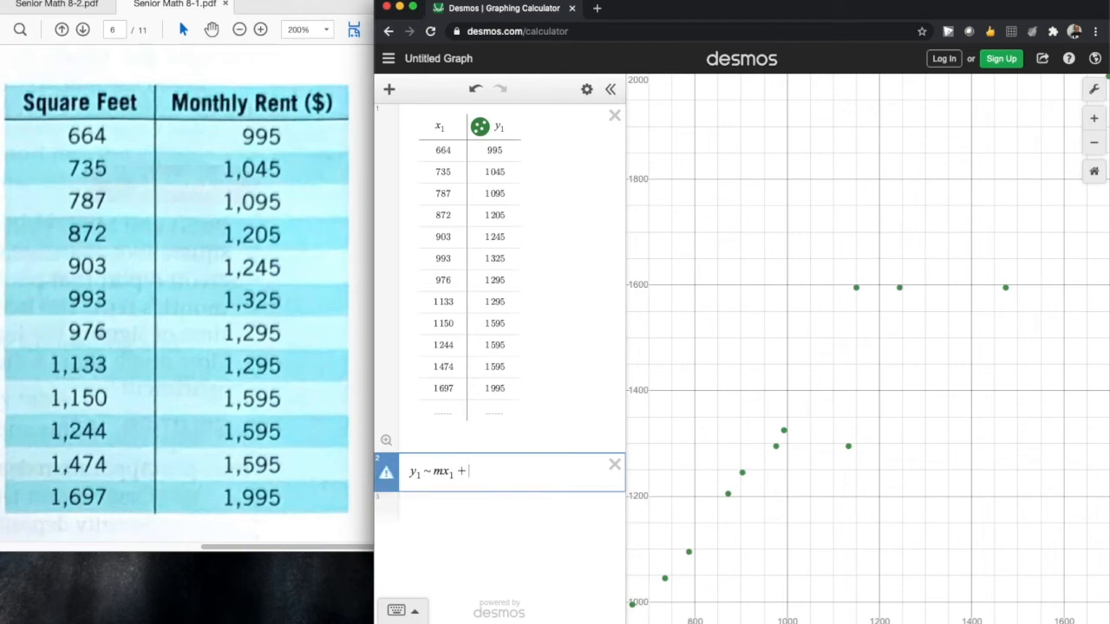
pyautogui.write('b')
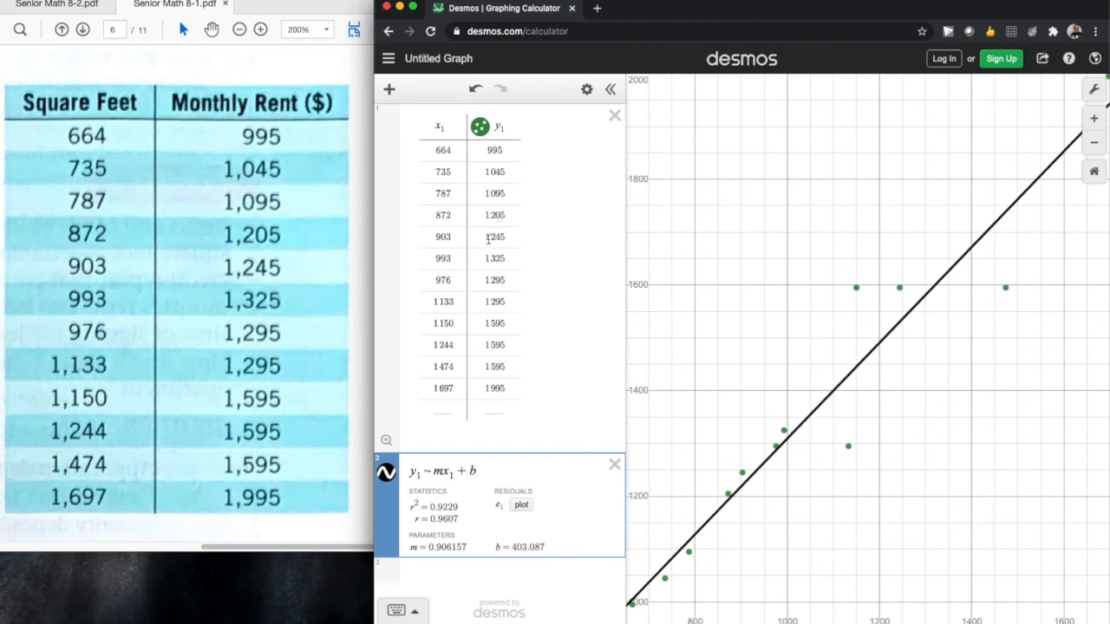
# Step: Calculate the predicted rent for 880 square feet in a new expression, y = 0.906157 · 880 + 403.87
pyautogui.click(488, 573)
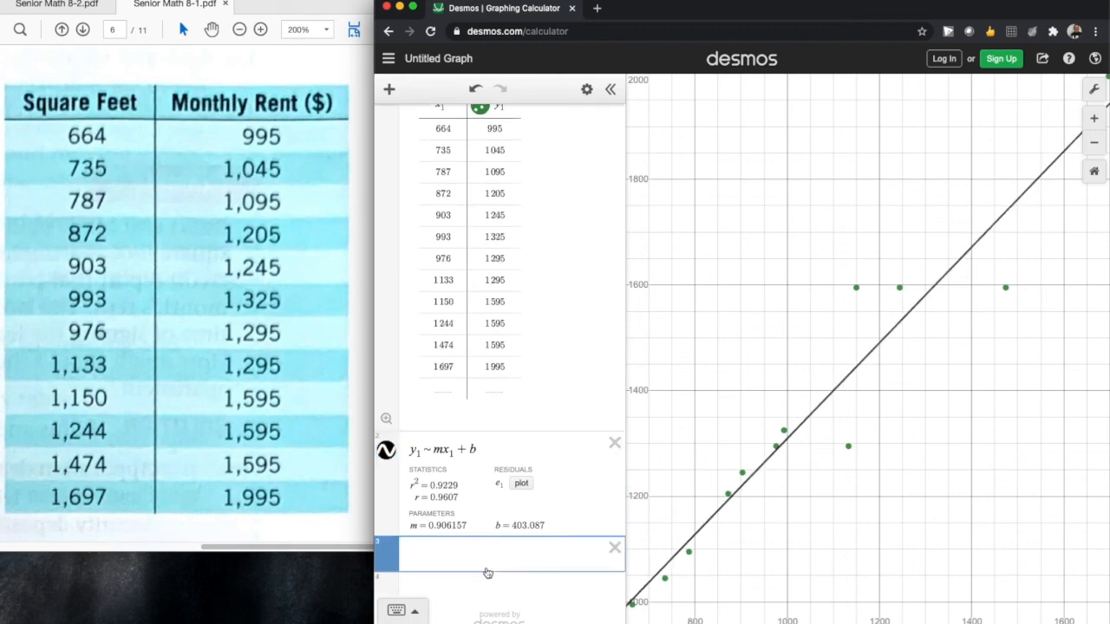
pyautogui.write('y=')
pyautogui.write('0')
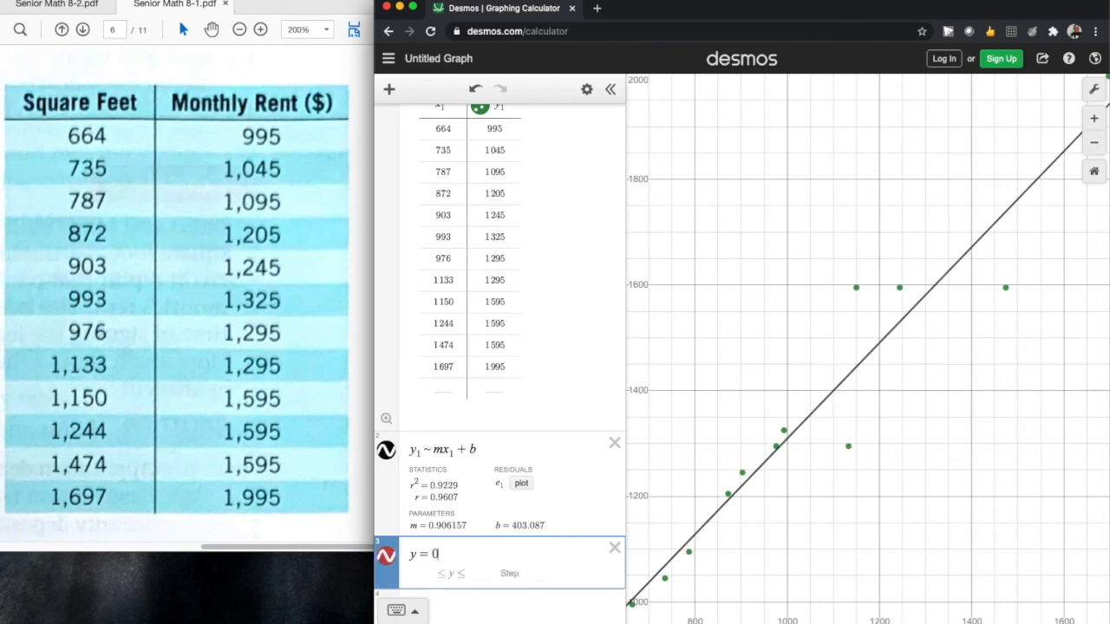
pyautogui.write('.906157')
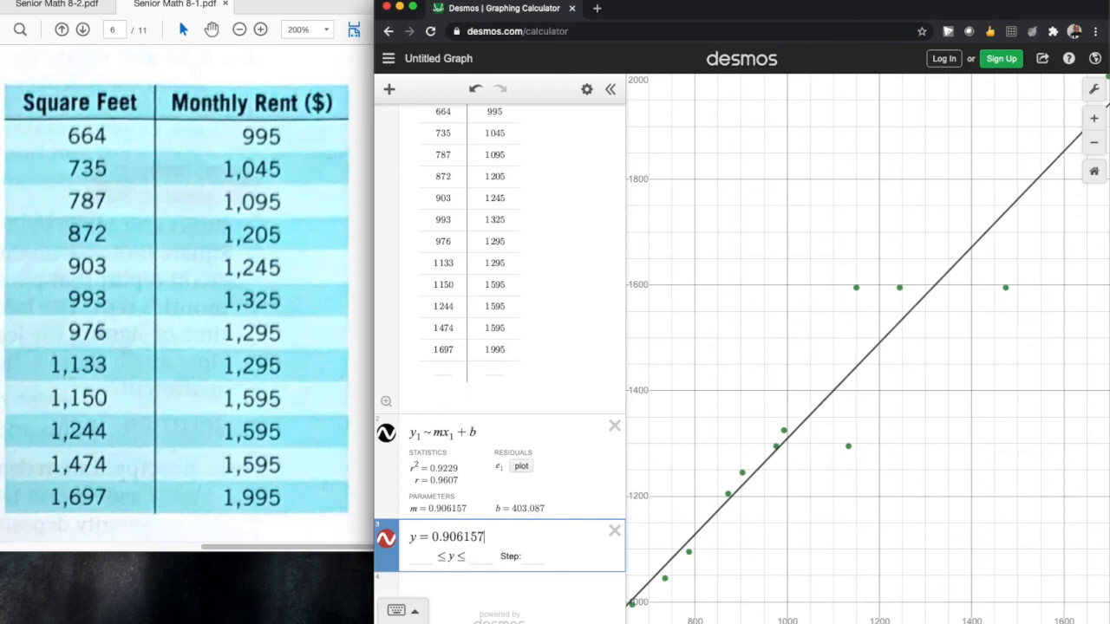
pyautogui.write('*880')
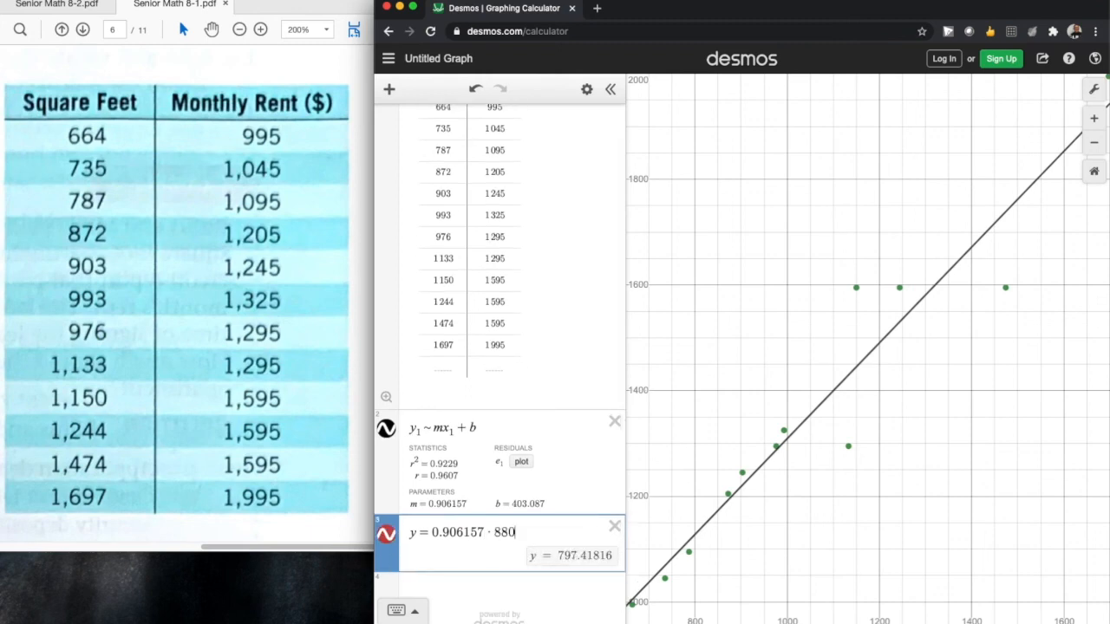
pyautogui.write('+ 403.87')
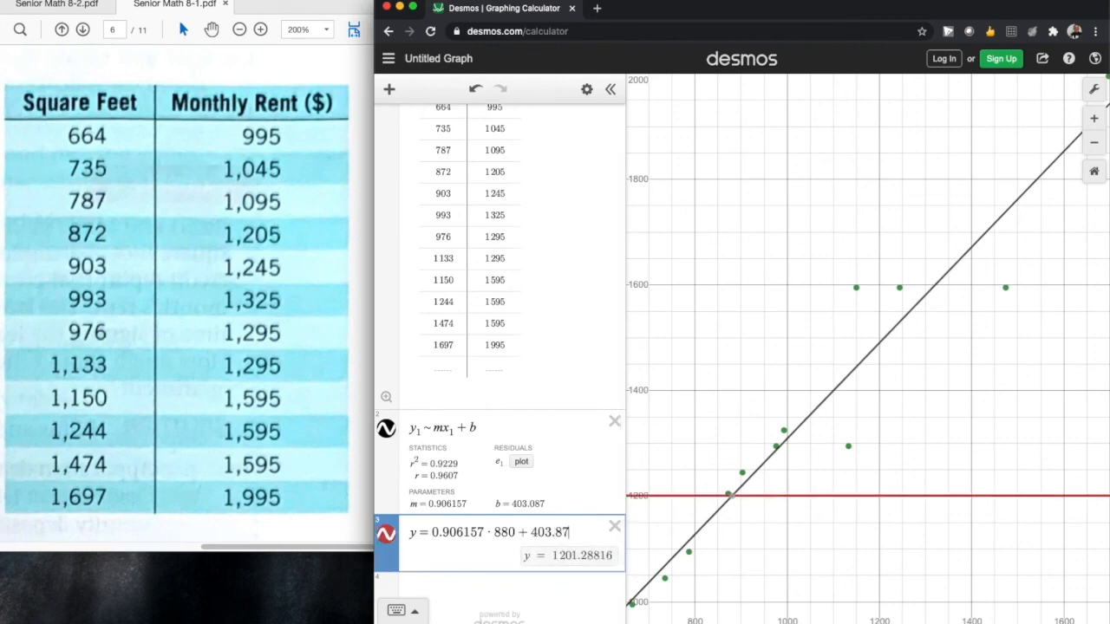
pyautogui.press('Return')
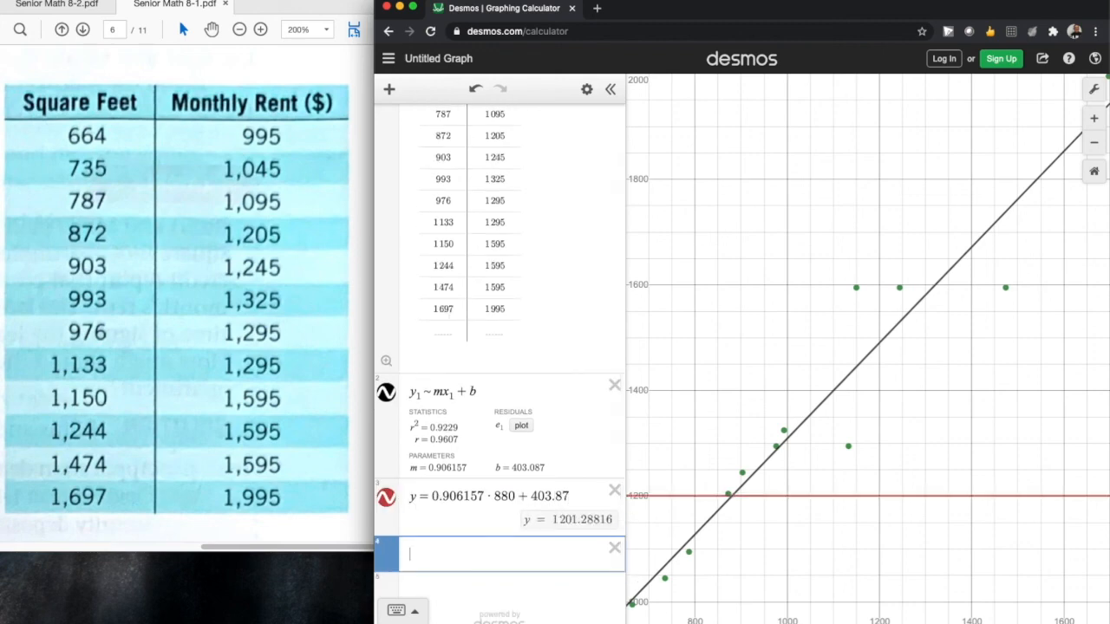